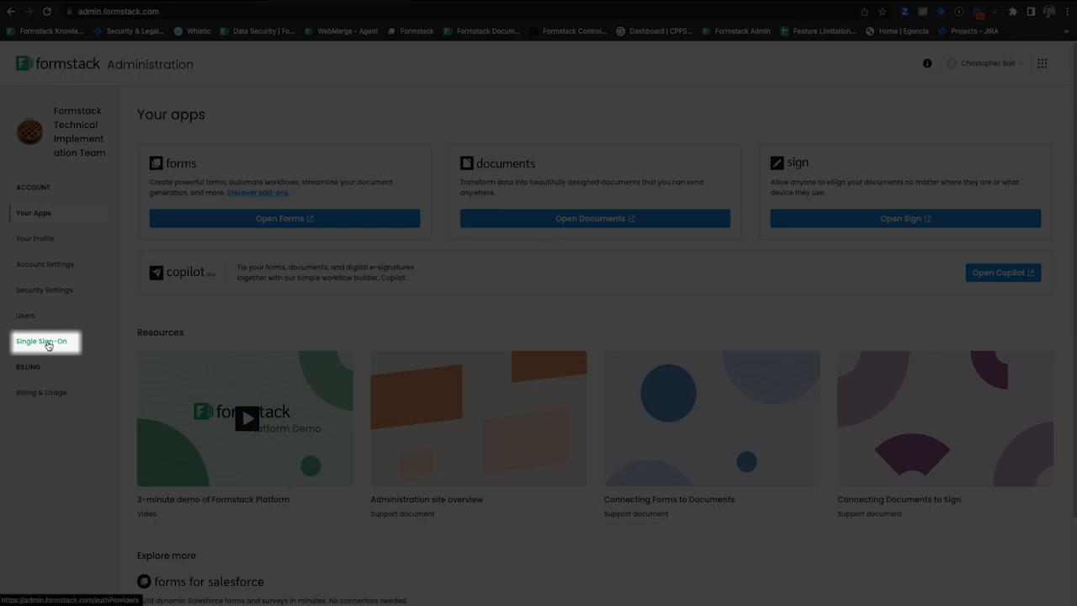
Step: Open the account's Single Sign-On settings
click(48, 345)
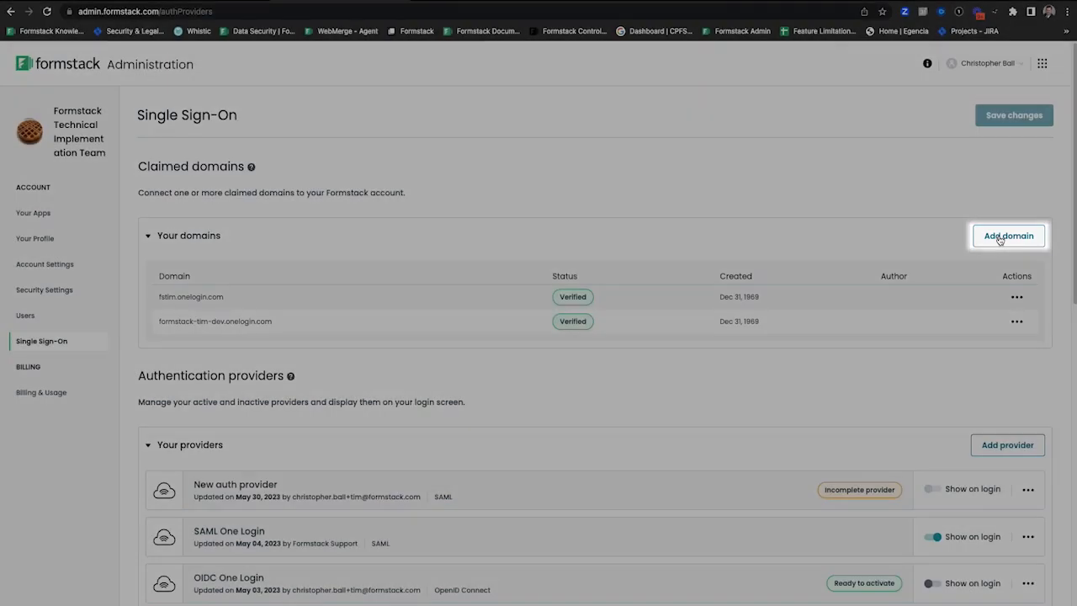
click(999, 237)
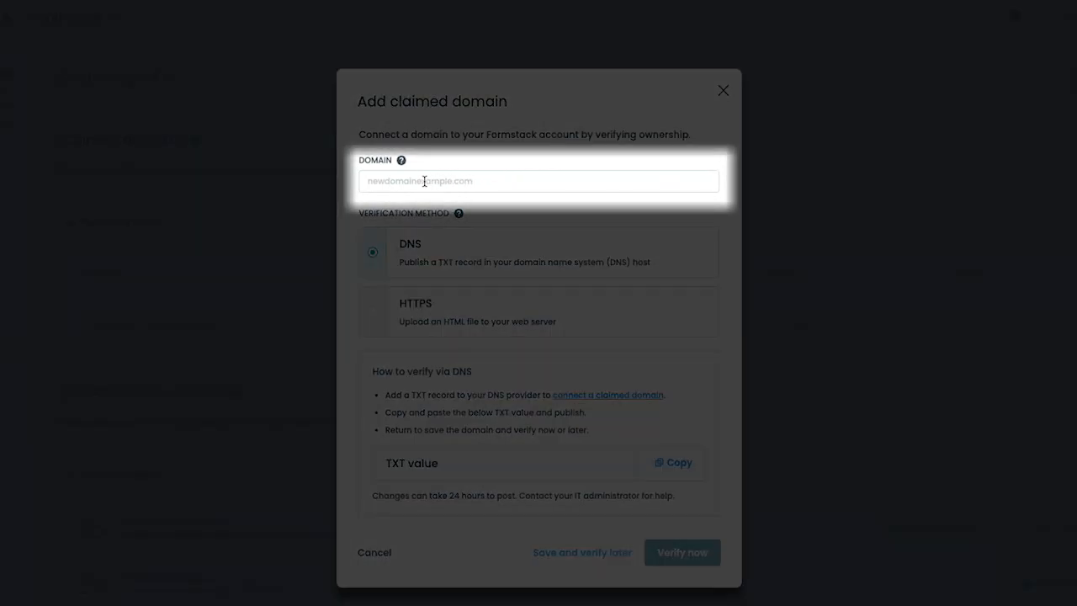
click(424, 181)
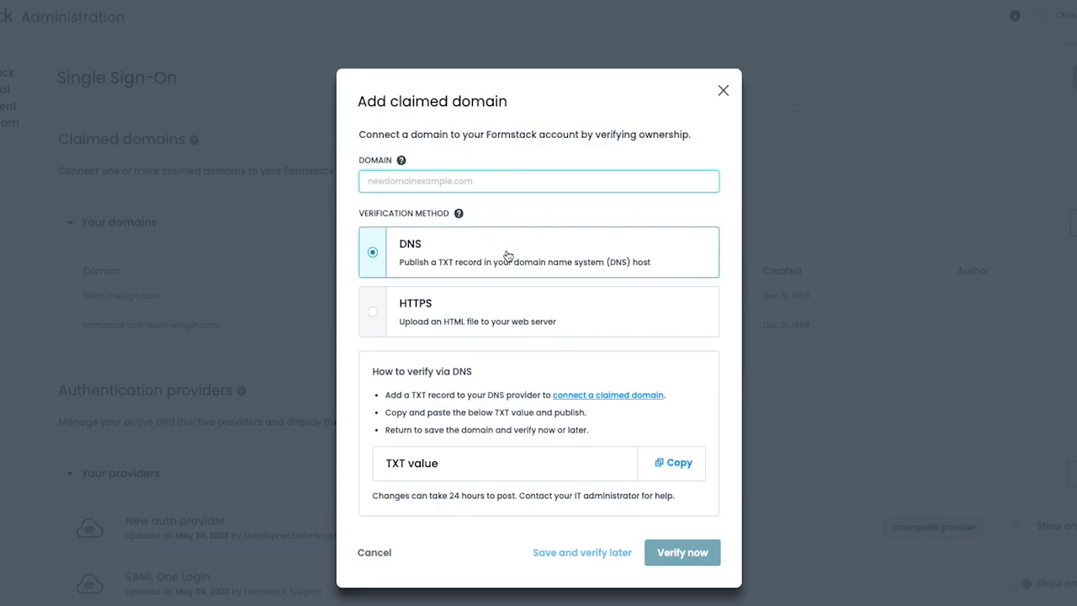
click(489, 308)
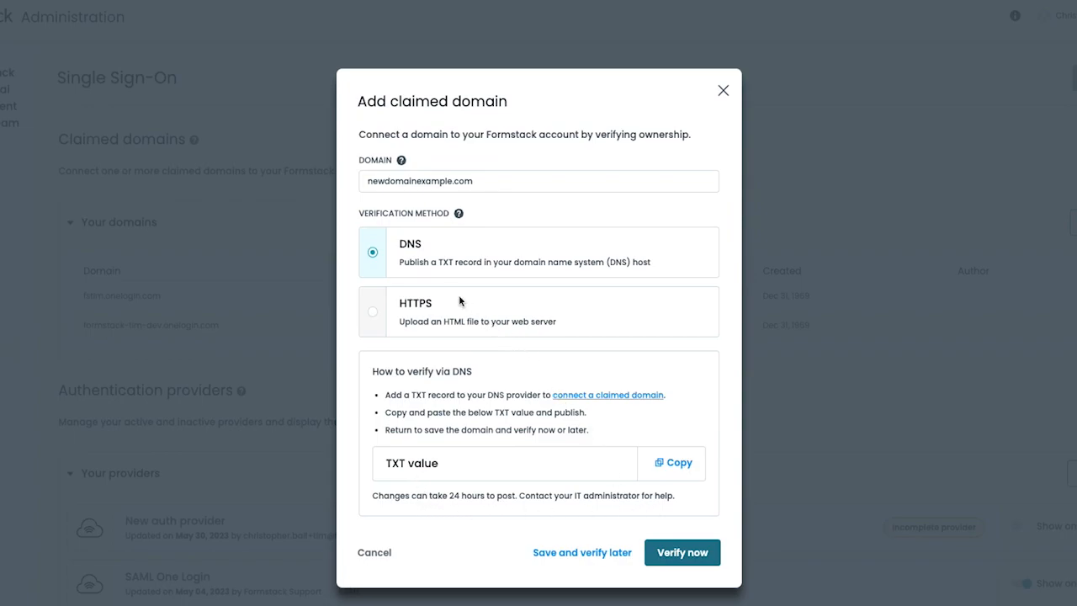
click(407, 309)
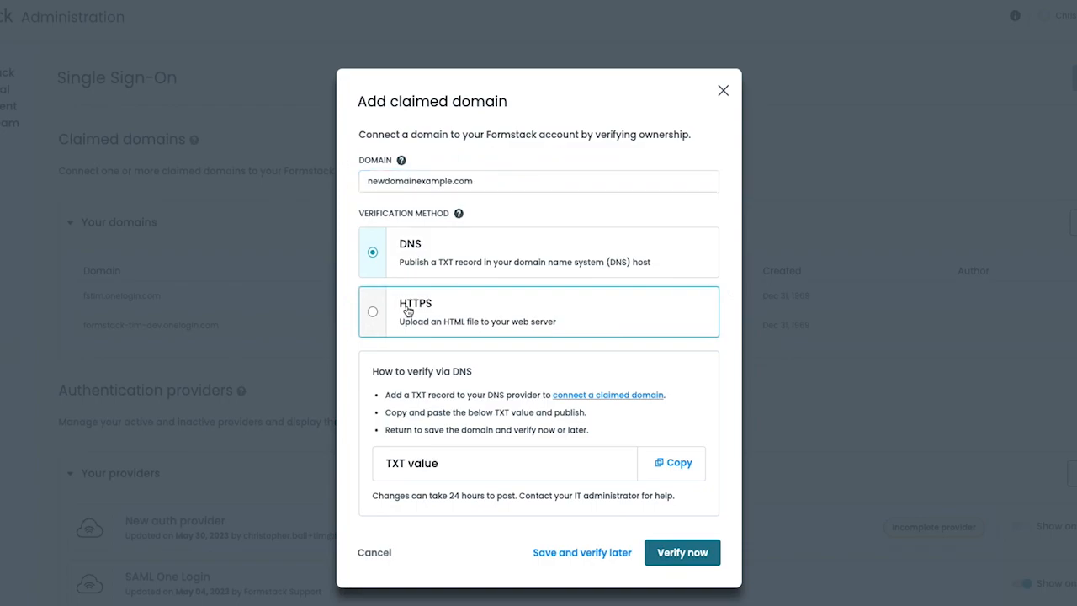
click(407, 309)
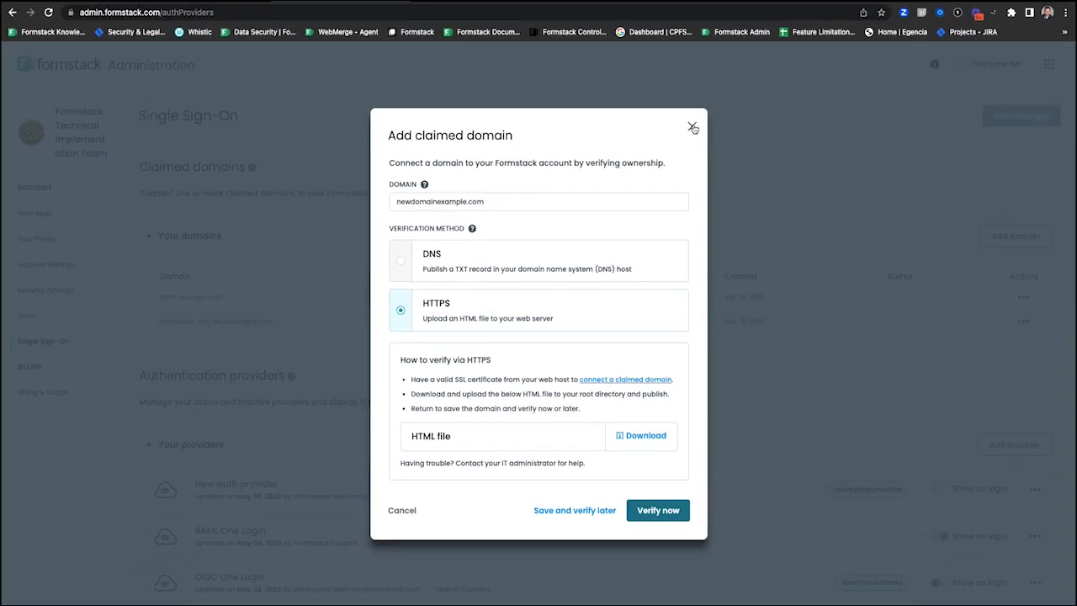
click(691, 127)
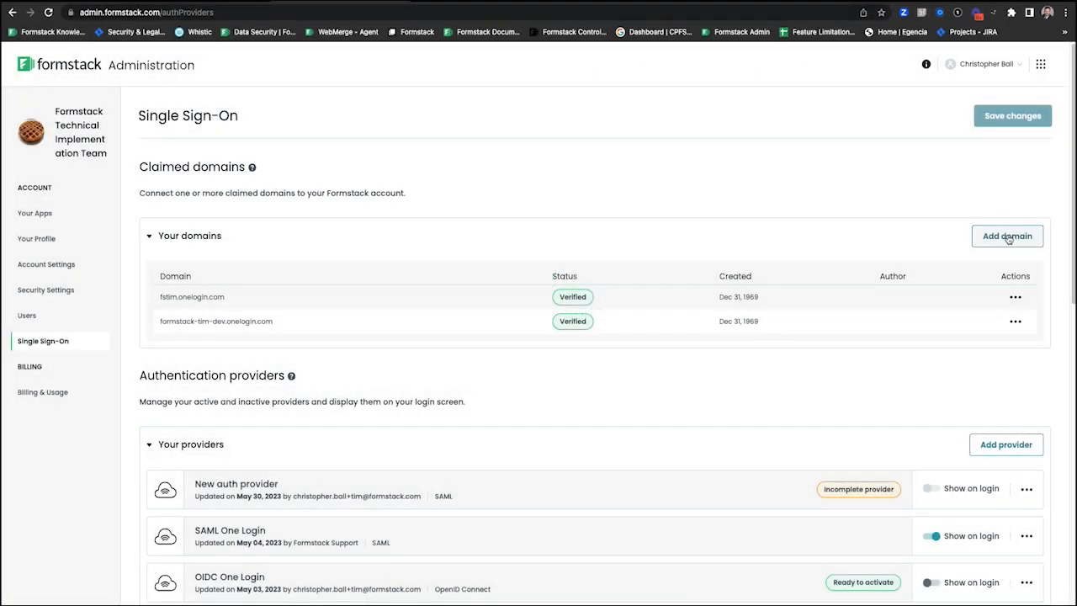
Step: Add newdomainexample.com as a claimed domain with DNS verification, saving it for verification at a later time
click(1001, 237)
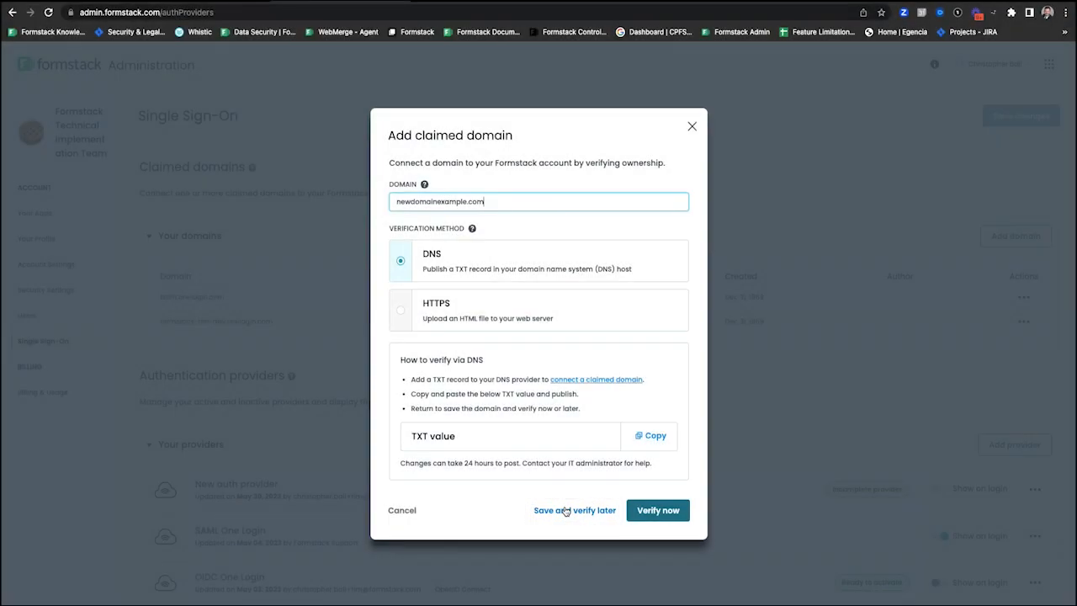
click(569, 510)
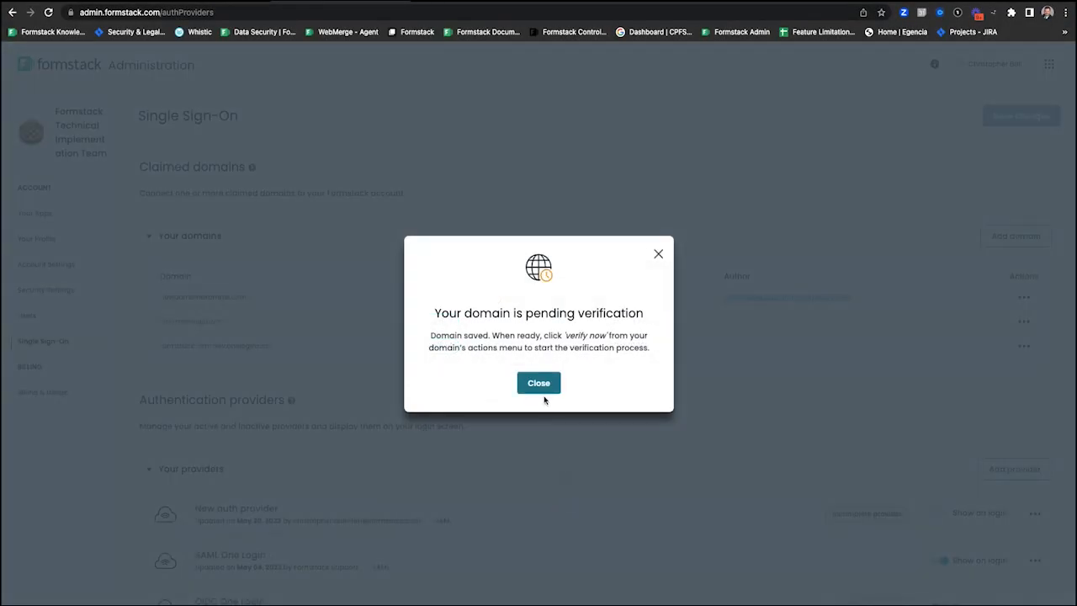
click(538, 383)
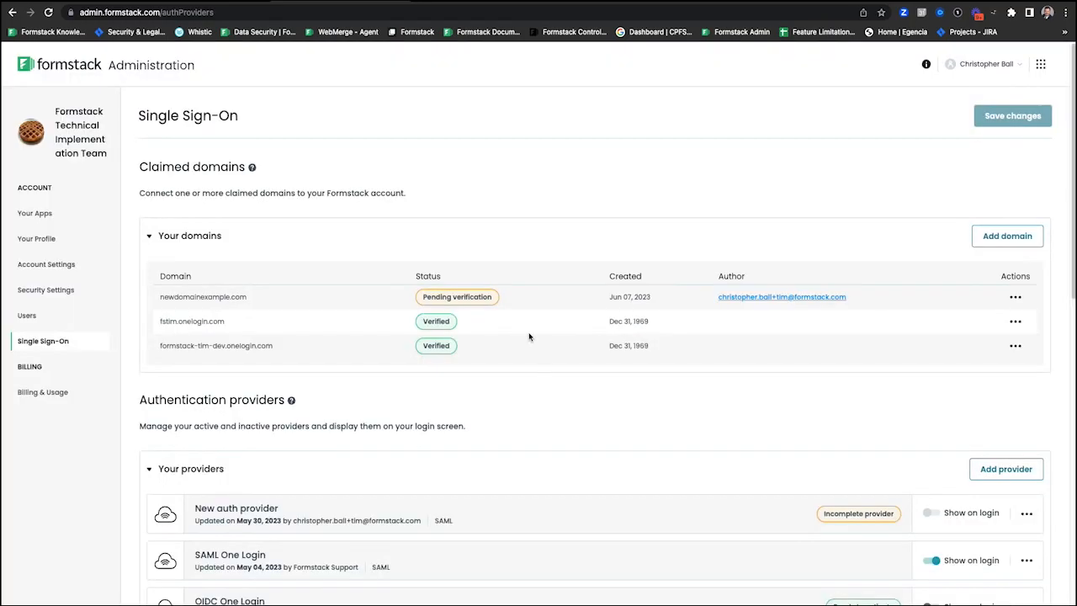
Step: Submit newdomainexample.com as a claimed domain again with DNS as the verification method and request immediate verification
click(992, 241)
click(591, 202)
text(newdomainexample.com)
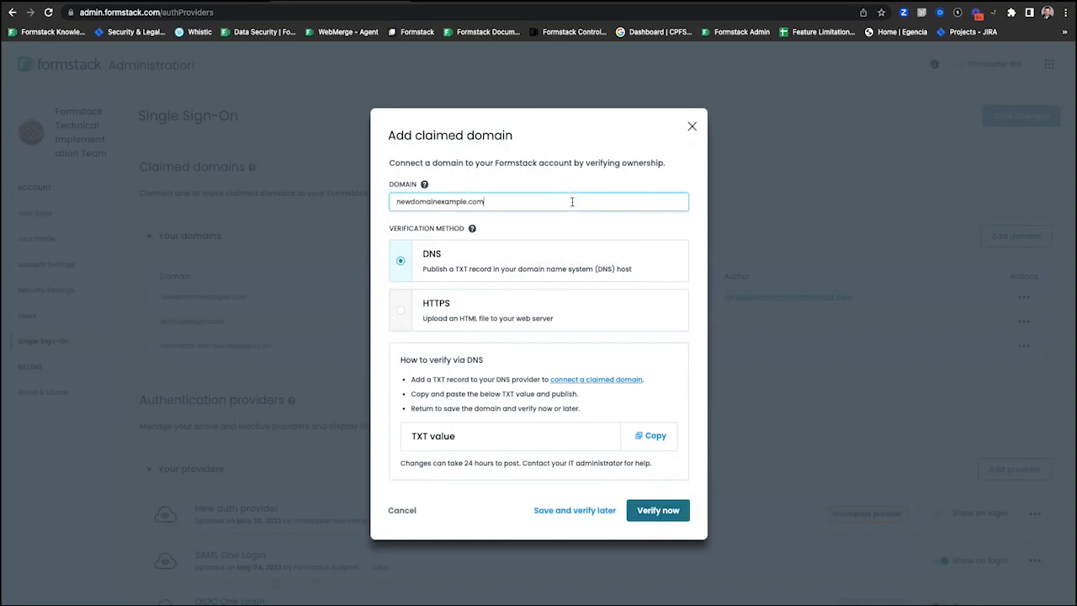
click(649, 515)
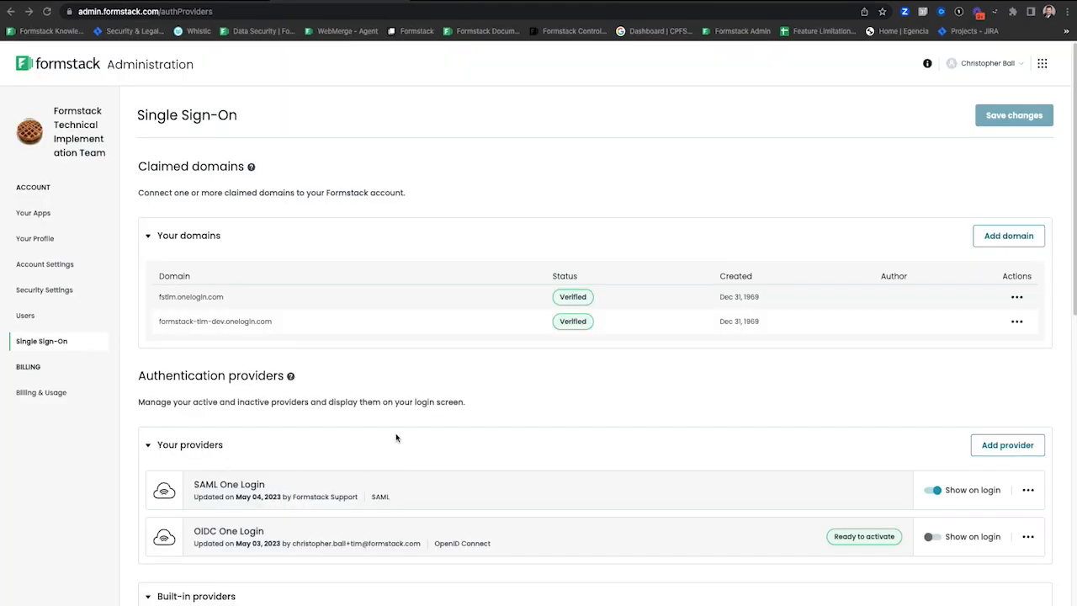
Step: Create a new authentication provider of type SAML 2.0
scroll(870, 419, down, 3)
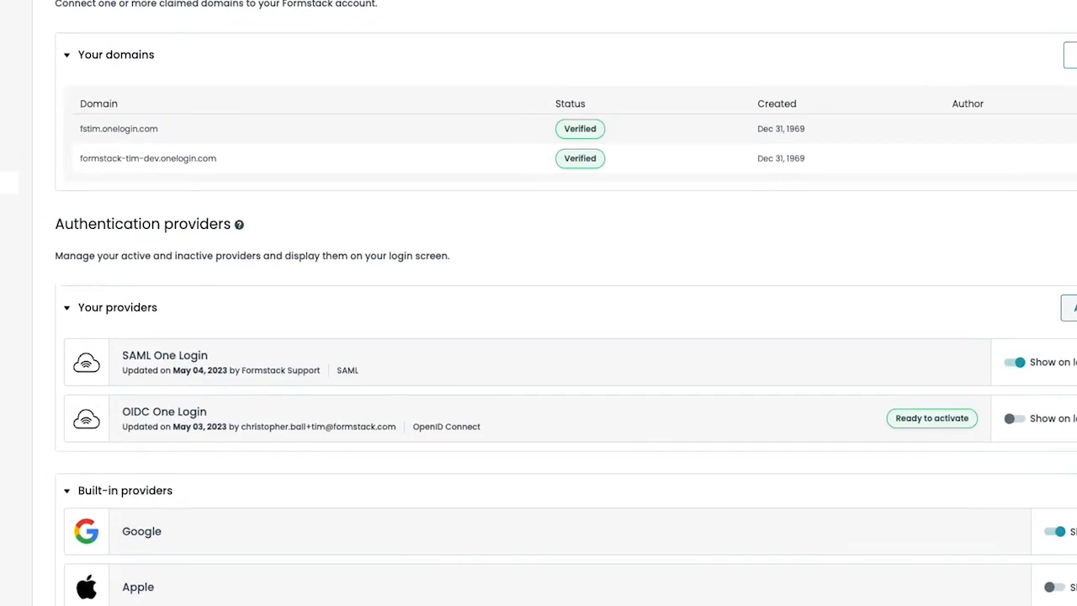
click(1006, 308)
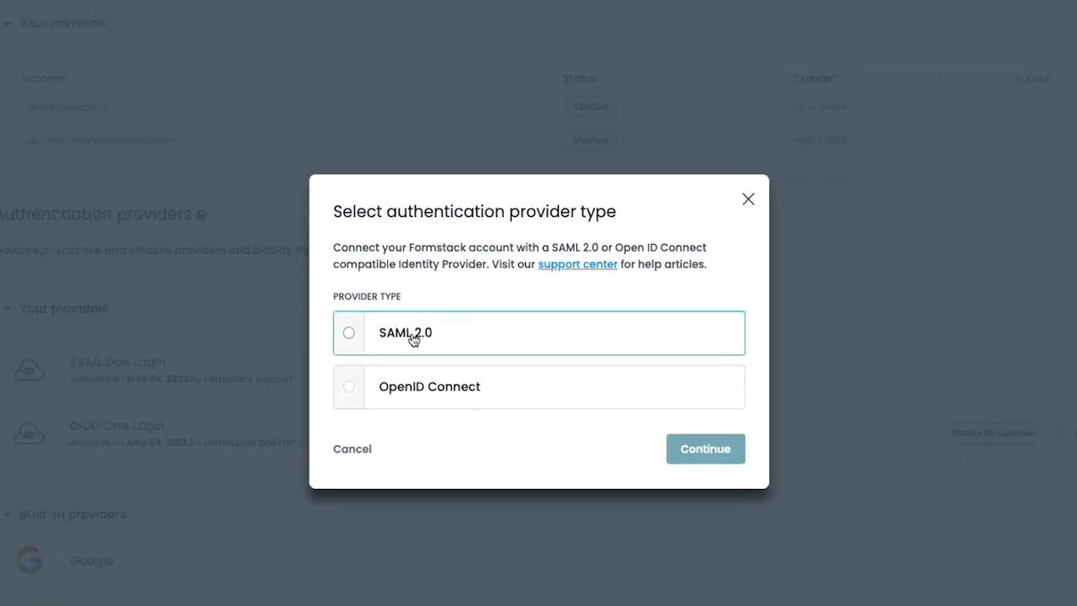
click(413, 339)
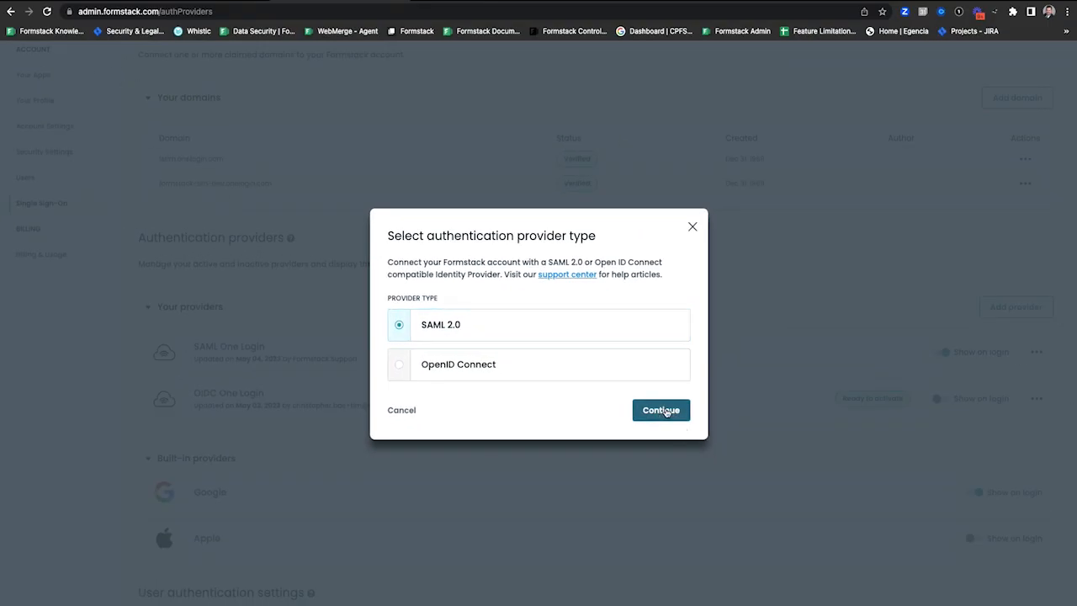
click(705, 448)
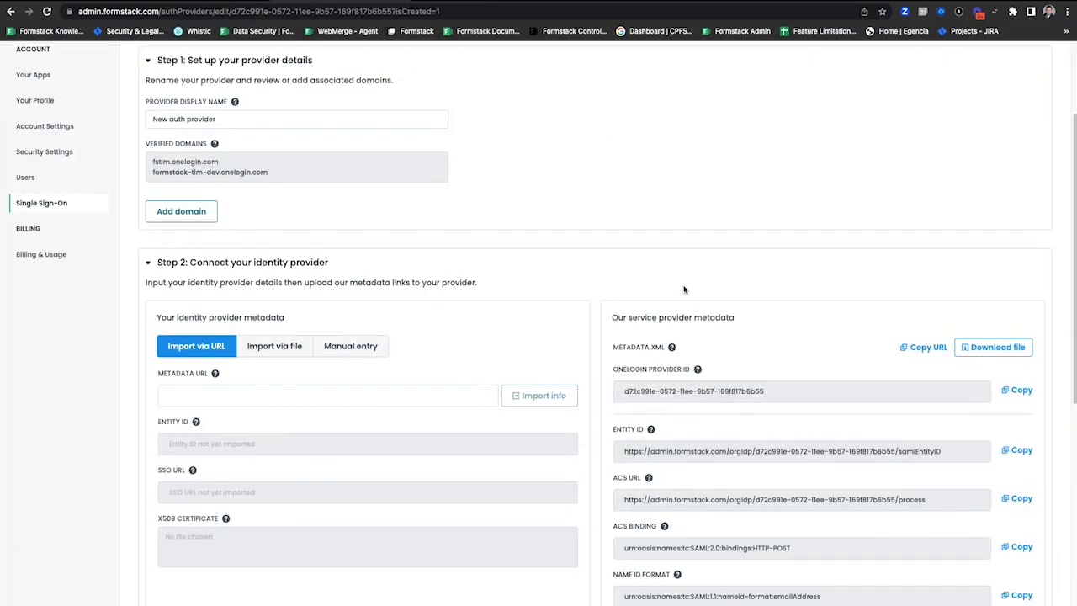
Step: Review the new provider's setup page, including metadata import via URL, via file and manual entry, and leave without saving
scroll(650, 259, up, 1)
scroll(650, 259, up, 2)
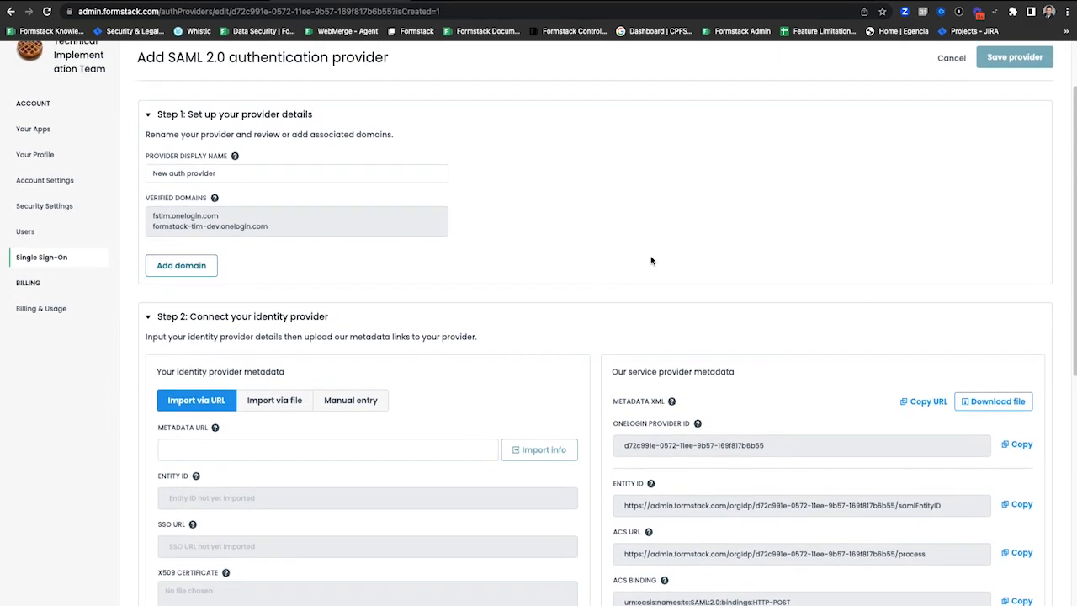
scroll(651, 260, down, 3)
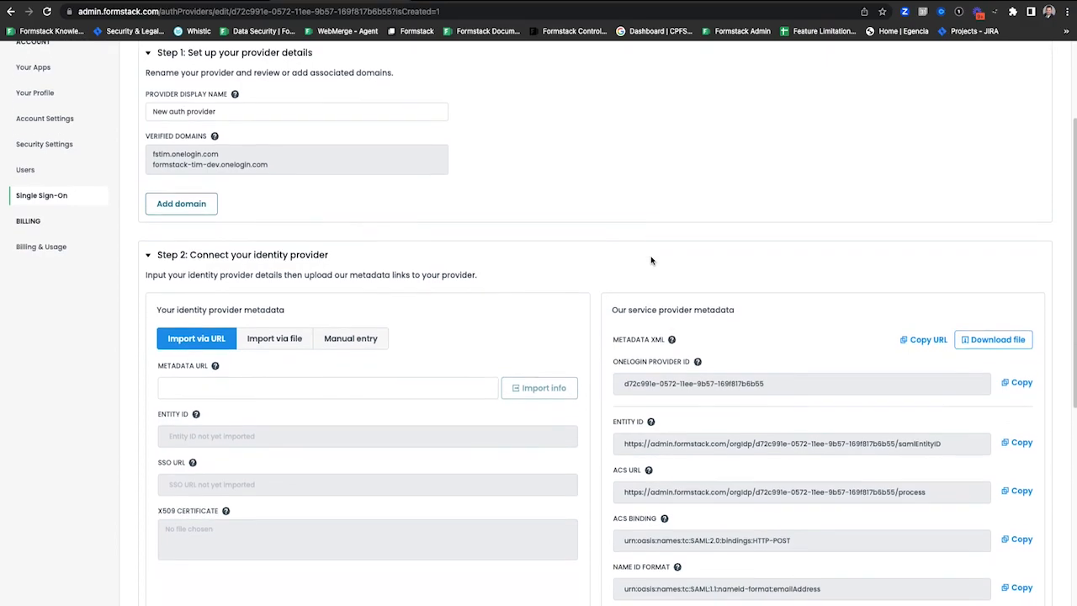
scroll(650, 259, down, 1)
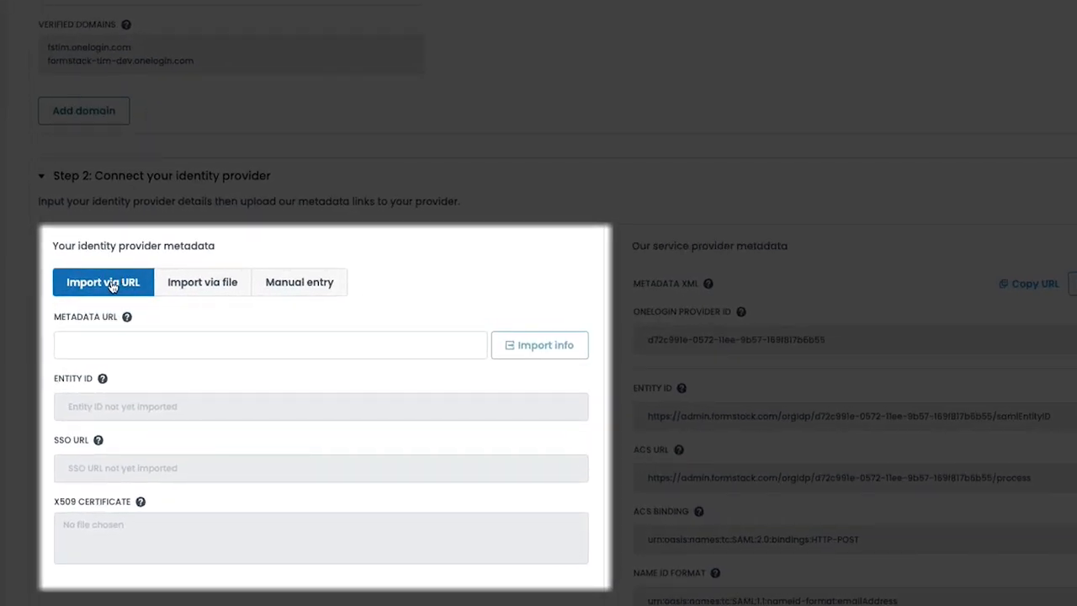
click(217, 286)
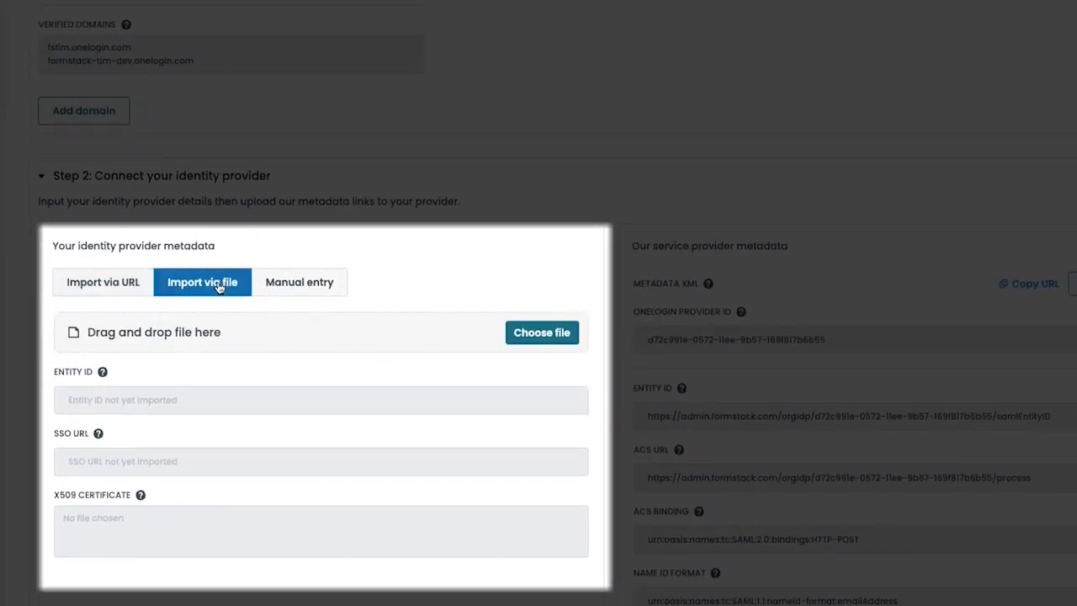
click(303, 282)
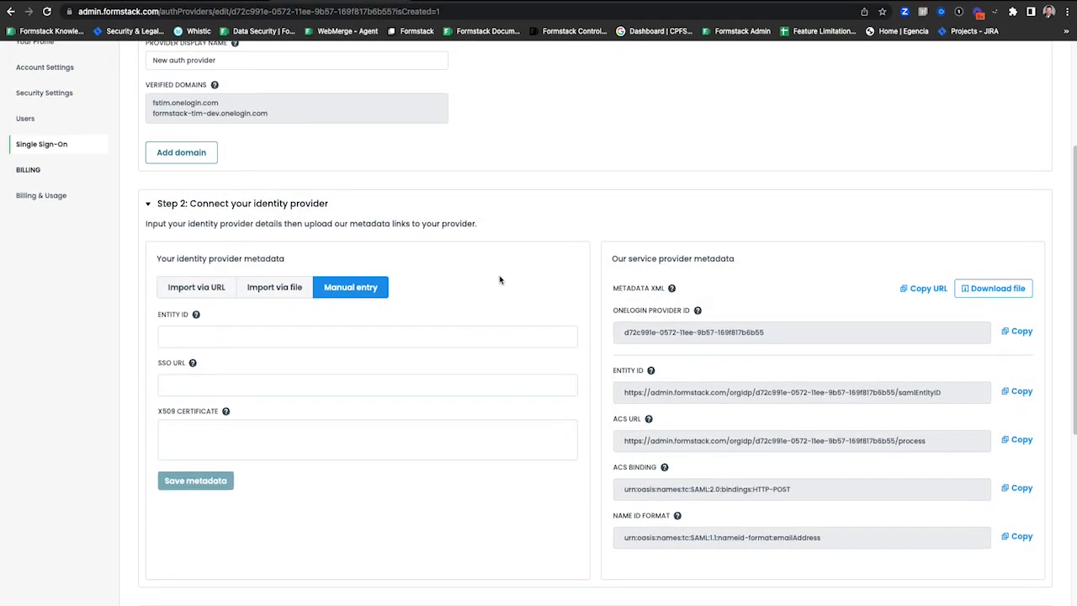
scroll(490, 274, up, 2)
scroll(500, 279, up, 3)
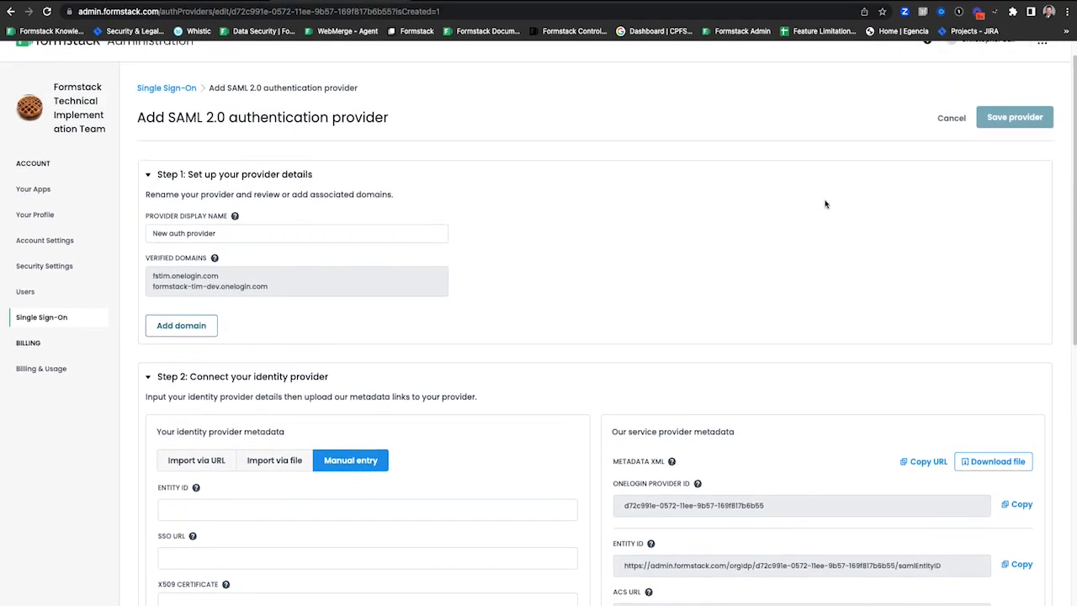
click(944, 119)
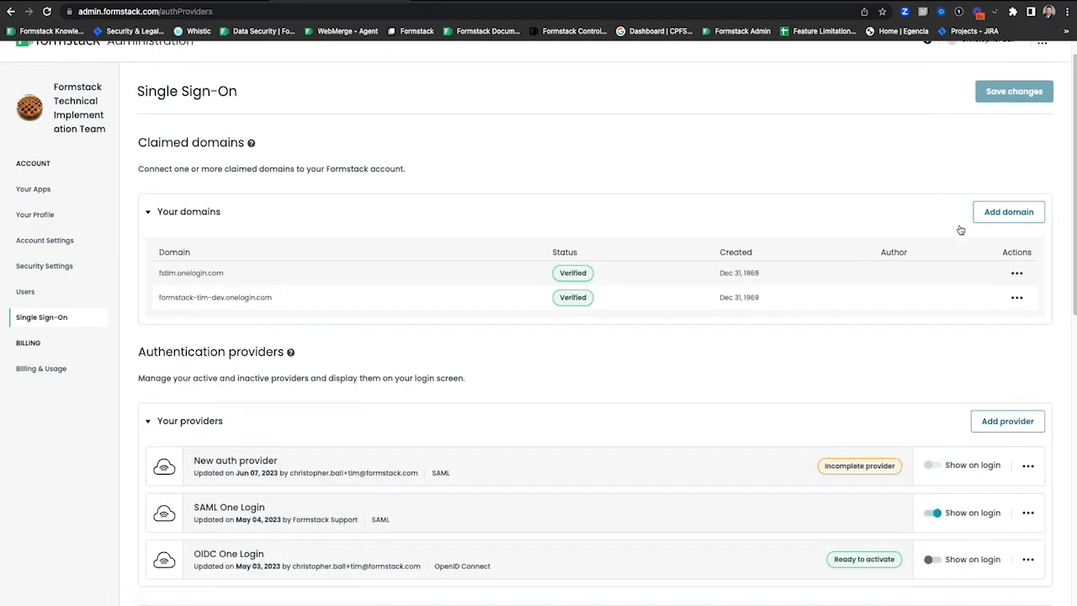
Step: Open the SAML One Login provider for editing and examine its identity provider metadata under URL import, file import and manual entry
click(1016, 275)
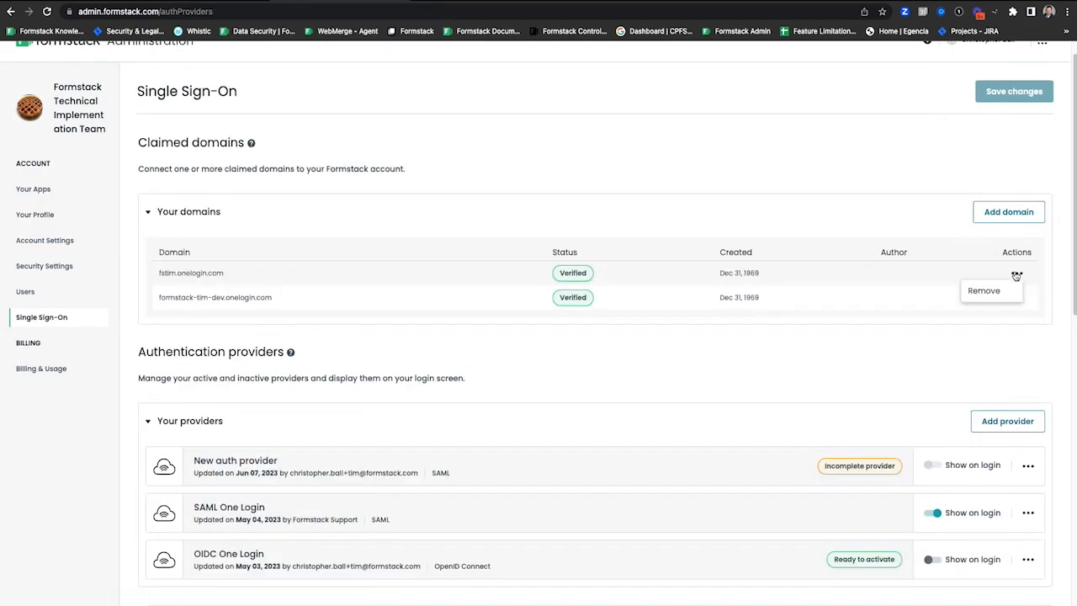
click(1028, 512)
click(988, 530)
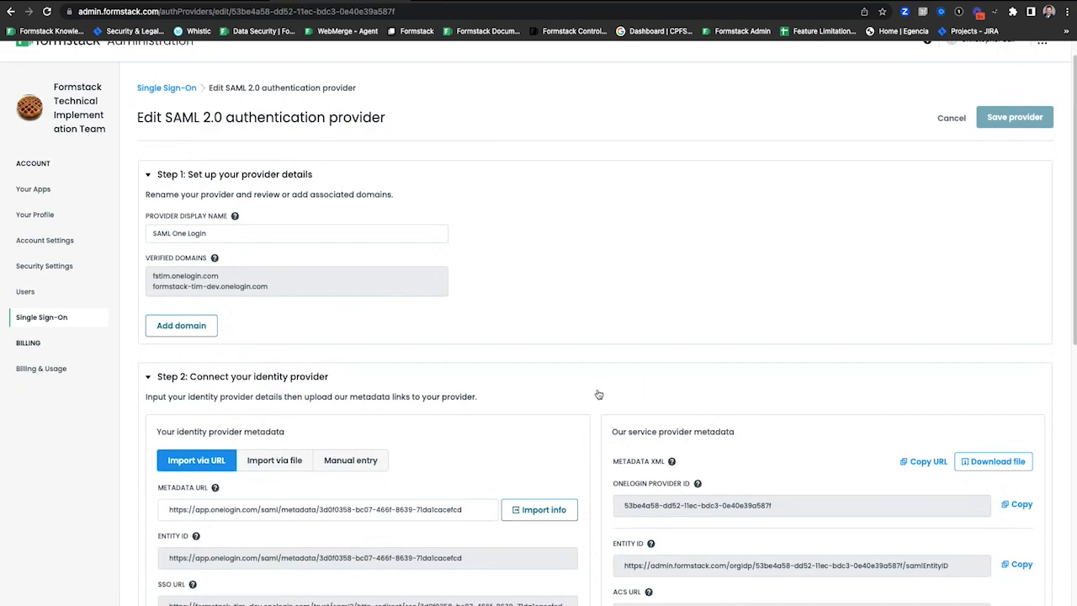
scroll(595, 353, down, 5)
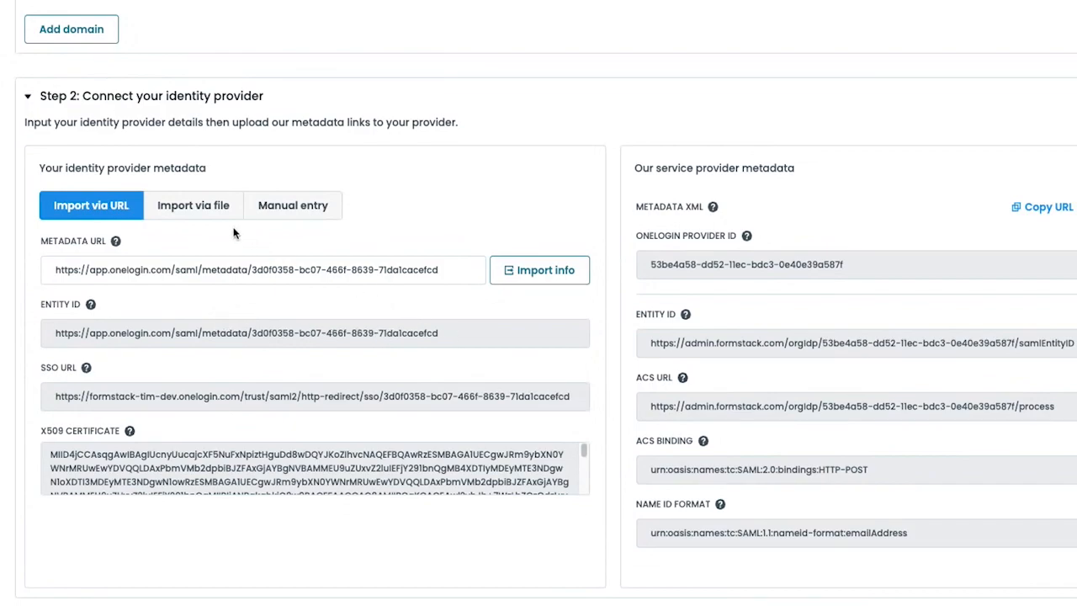
click(215, 207)
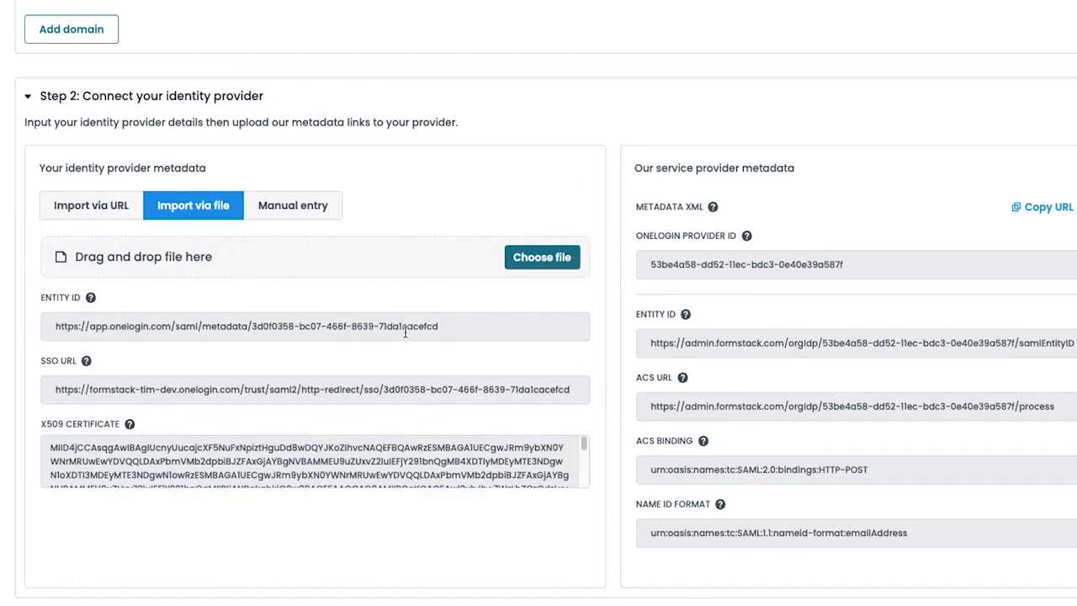
click(304, 212)
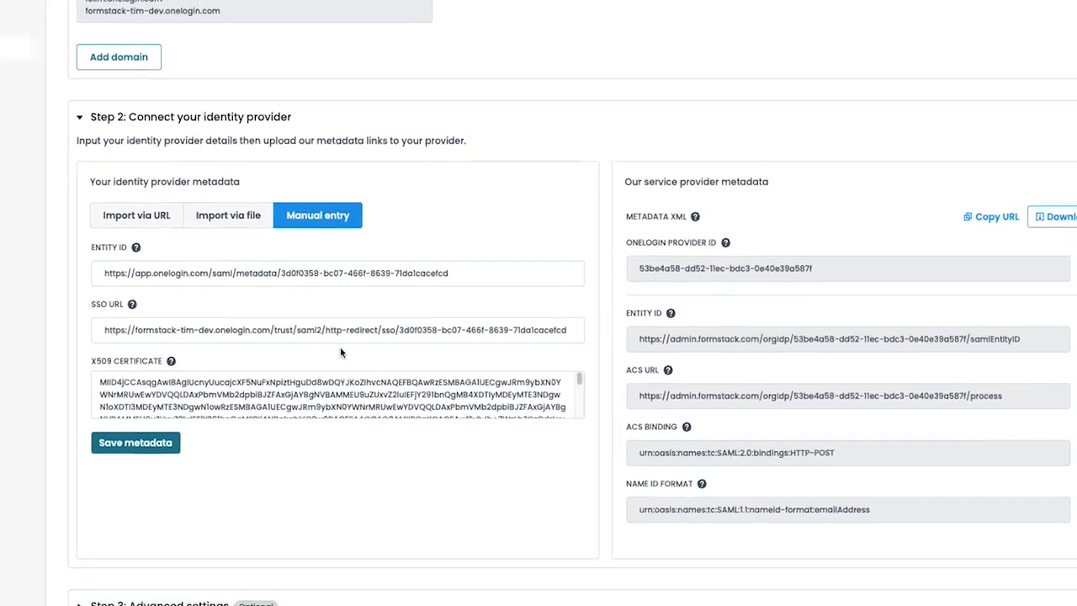
scroll(350, 360, down, 3)
scroll(351, 361, up, 3)
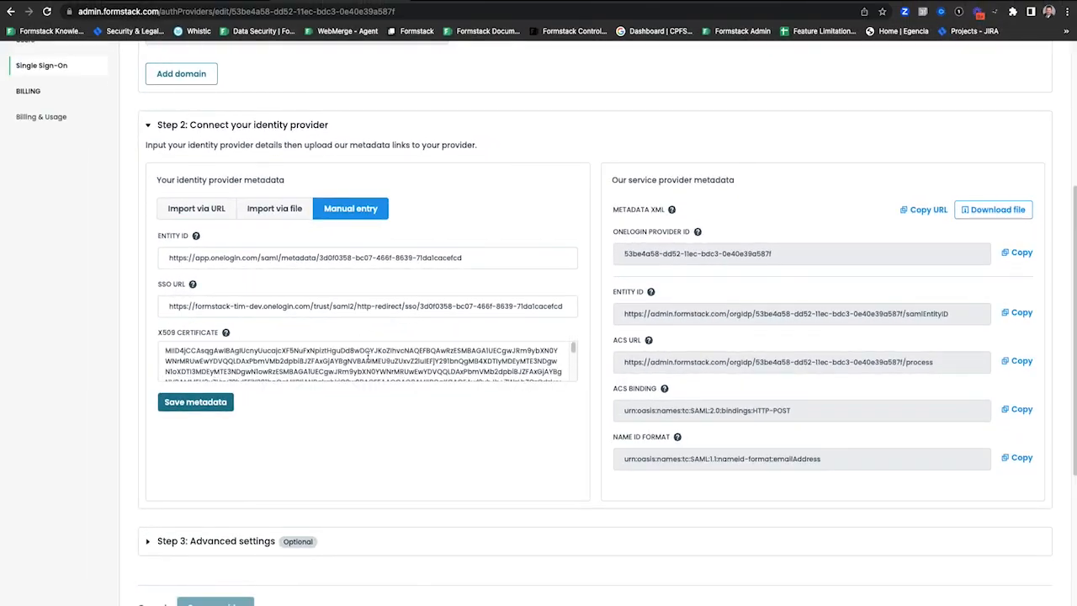
scroll(428, 263, up, 3)
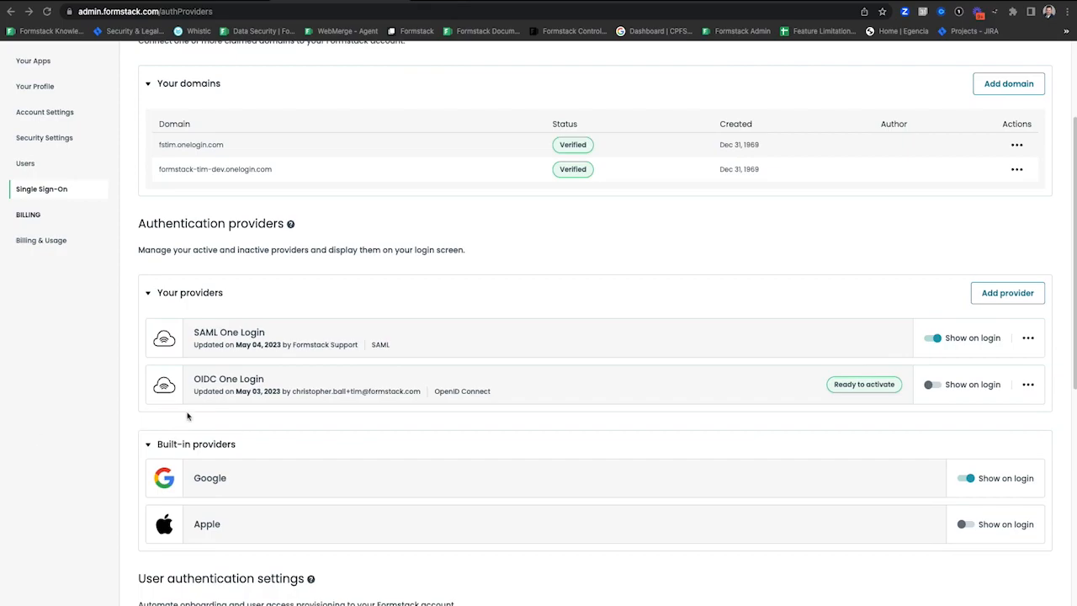
Step: Look through the authentication providers and the user authentication settings, including the options for user login and user creation
scroll(743, 251, up, 1)
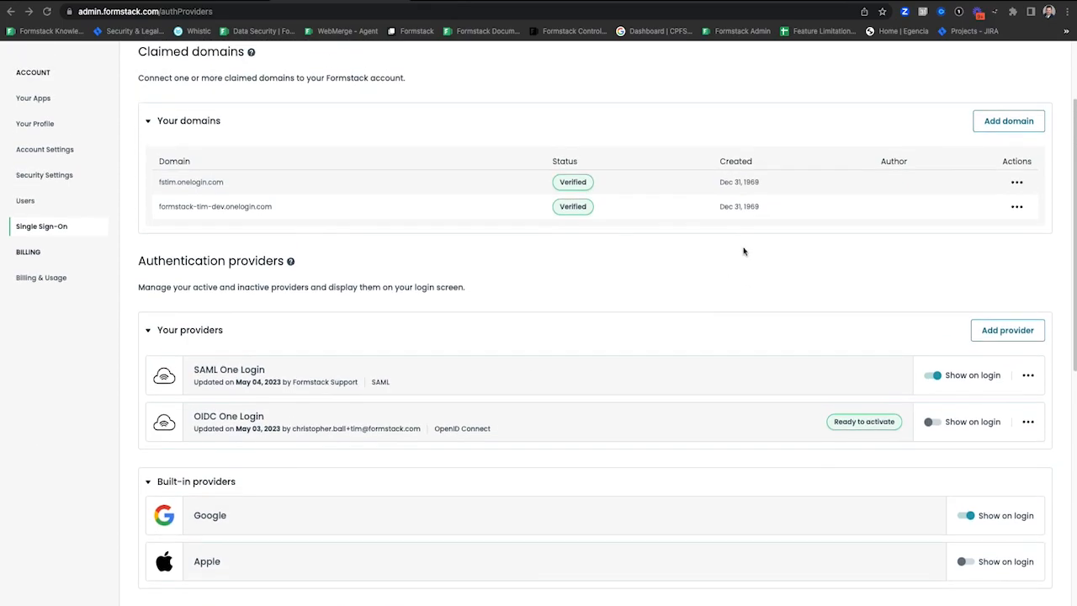
scroll(698, 302, down, 1)
scroll(698, 302, down, 2)
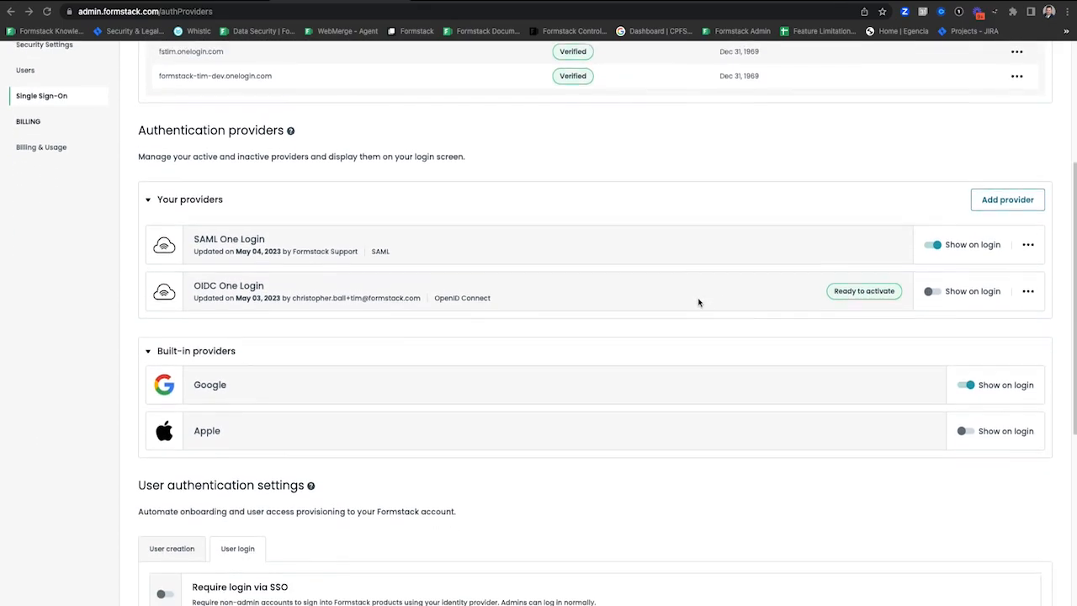
scroll(619, 373, down, 2)
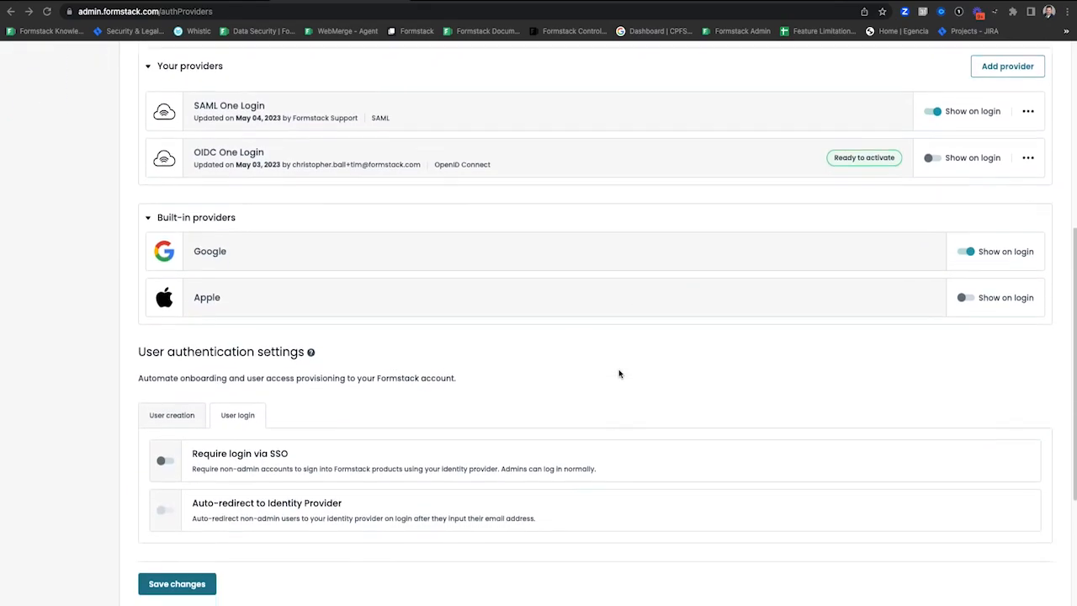
scroll(619, 374, down, 1)
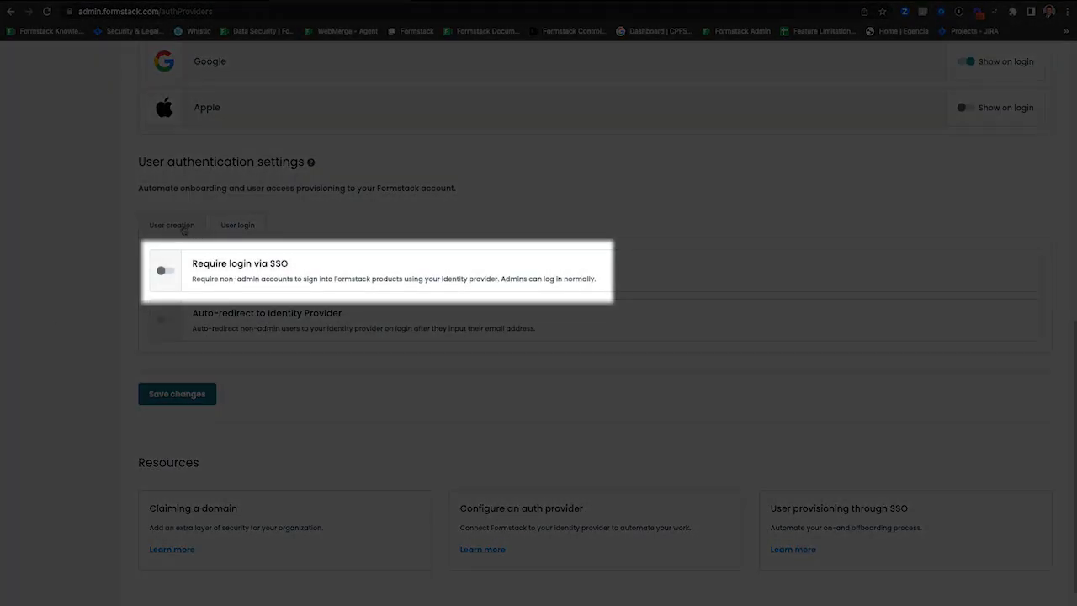
click(183, 229)
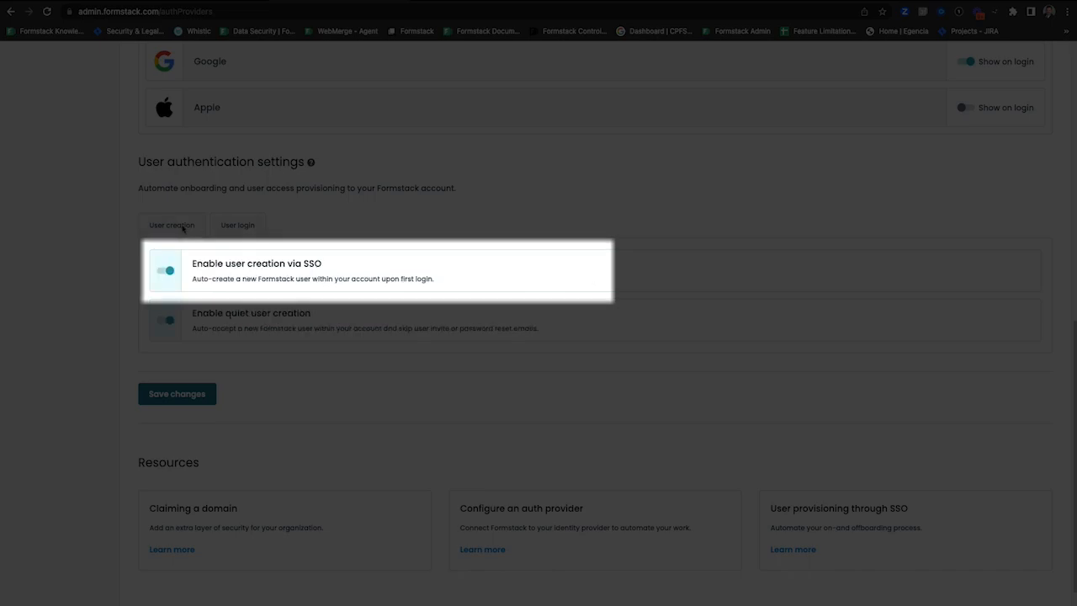
Step: Switch user creation via SSO off and back on, and do the same for quiet user creation
click(166, 271)
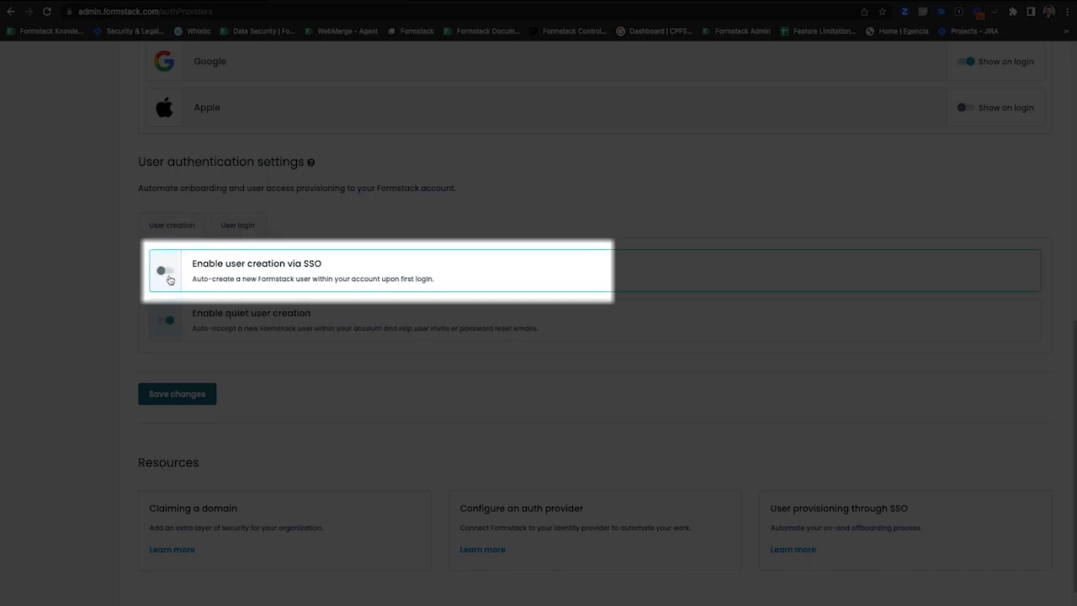
click(166, 273)
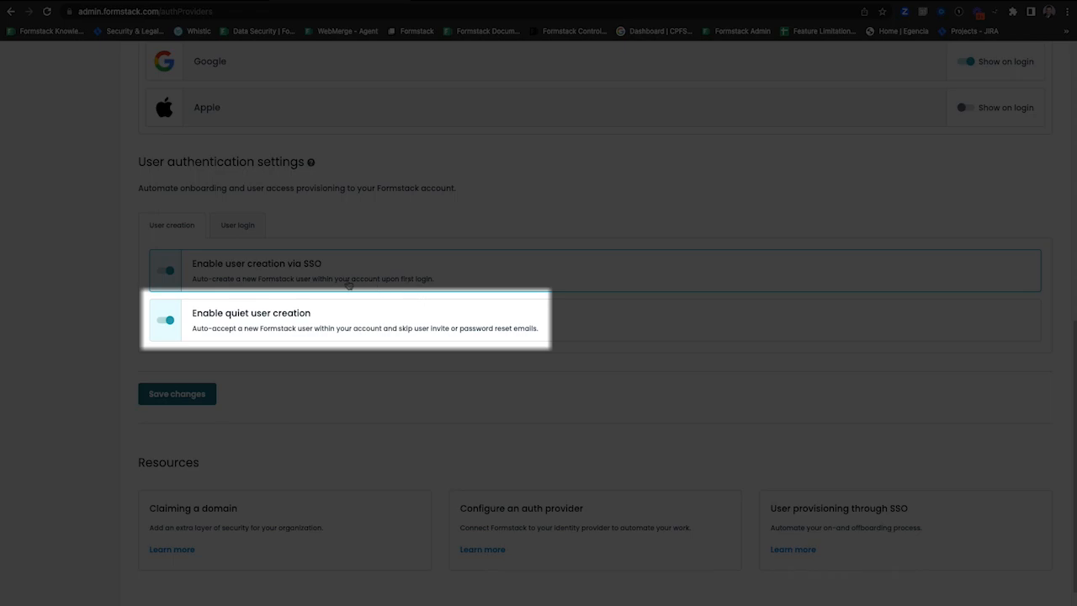
click(169, 320)
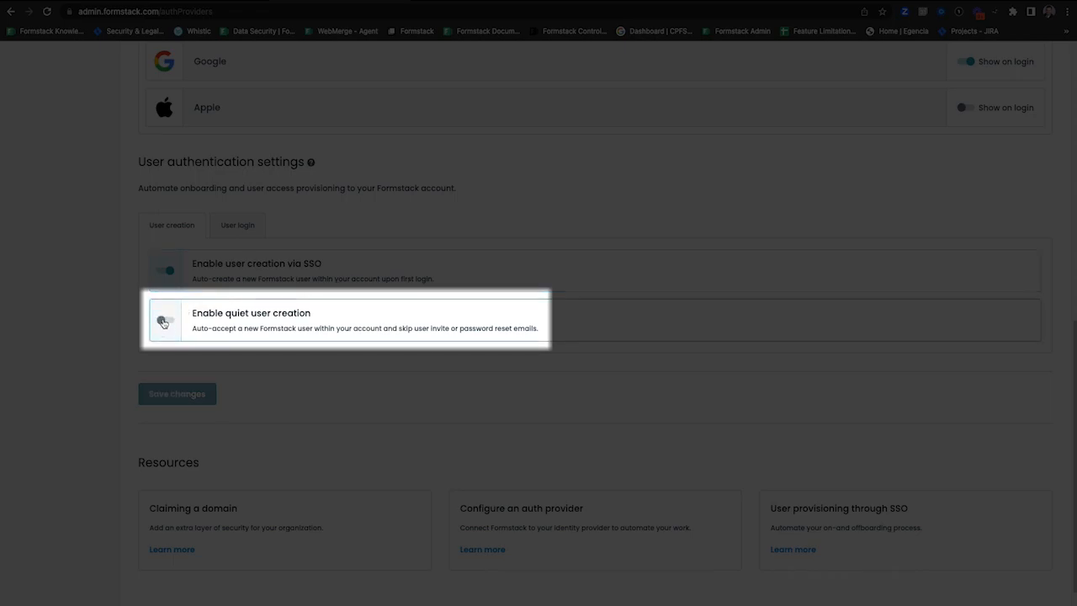
click(164, 320)
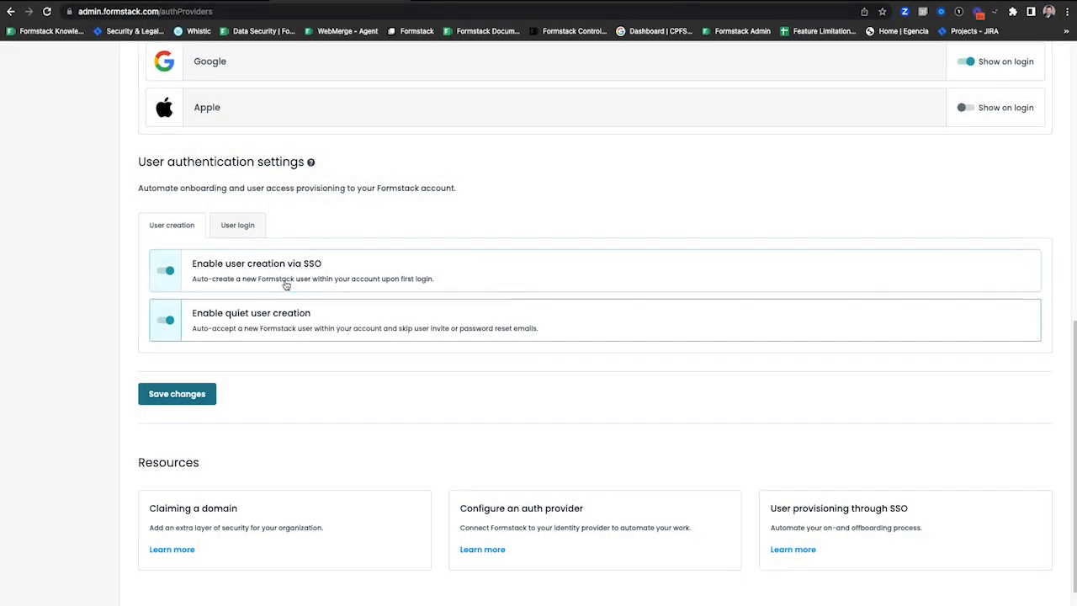
Step: Try to require login via SSO in the user login settings, and dismiss the confirmation without enabling it
click(239, 227)
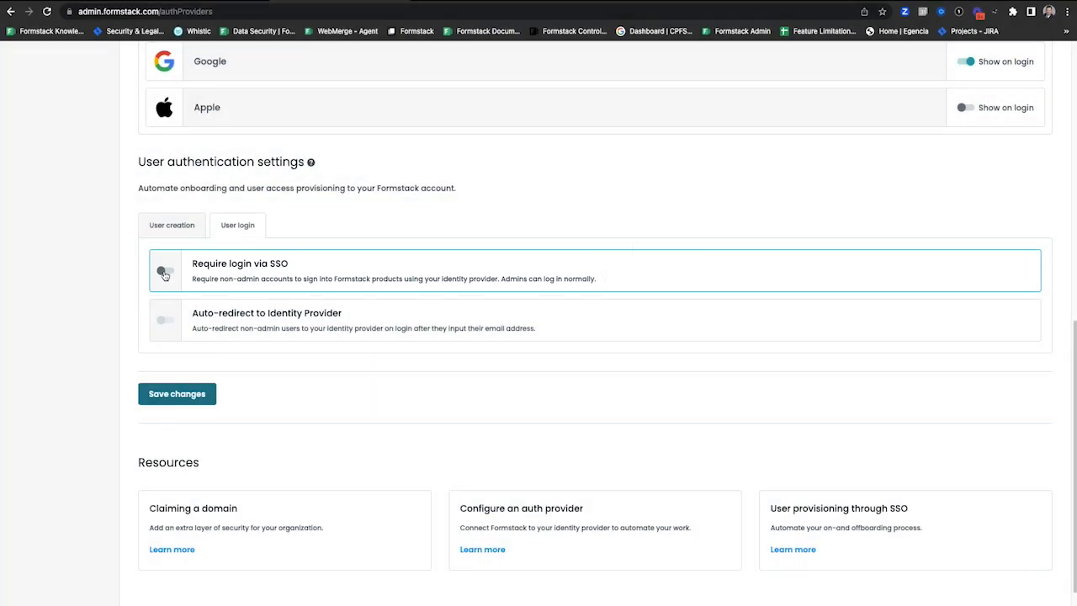
click(164, 272)
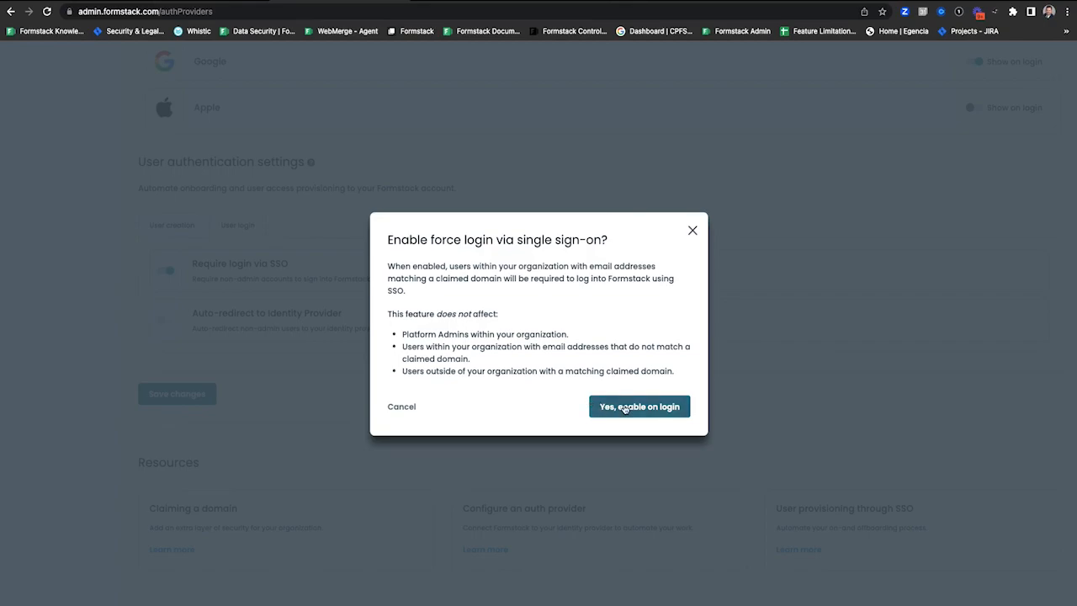
click(692, 230)
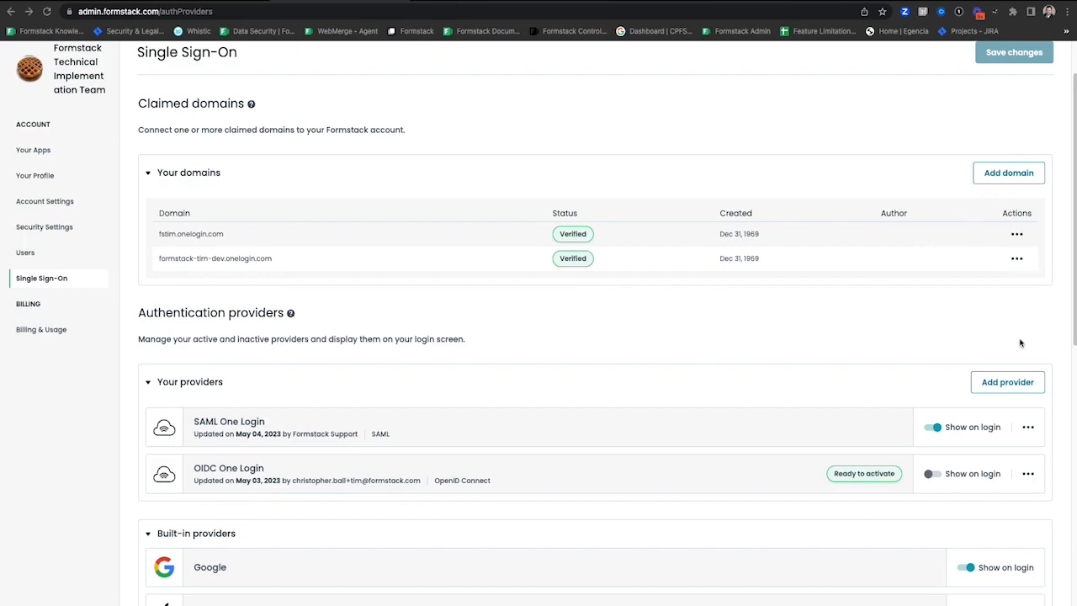
Step: Open the SAML One Login provider for editing and show the custom fields in its advanced settings
click(1027, 428)
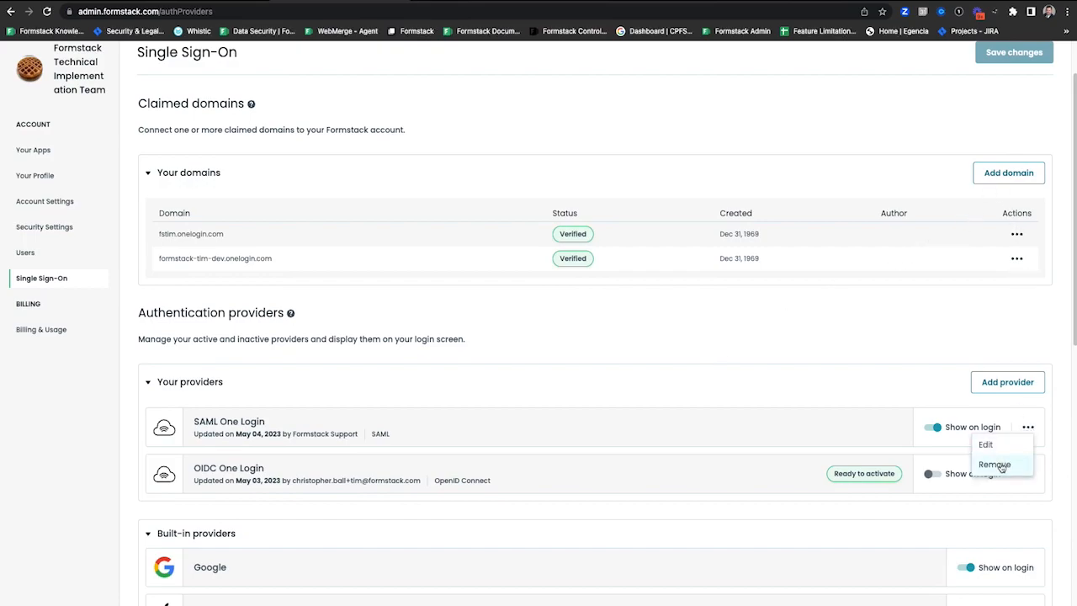
click(986, 444)
scroll(649, 461, down, 5)
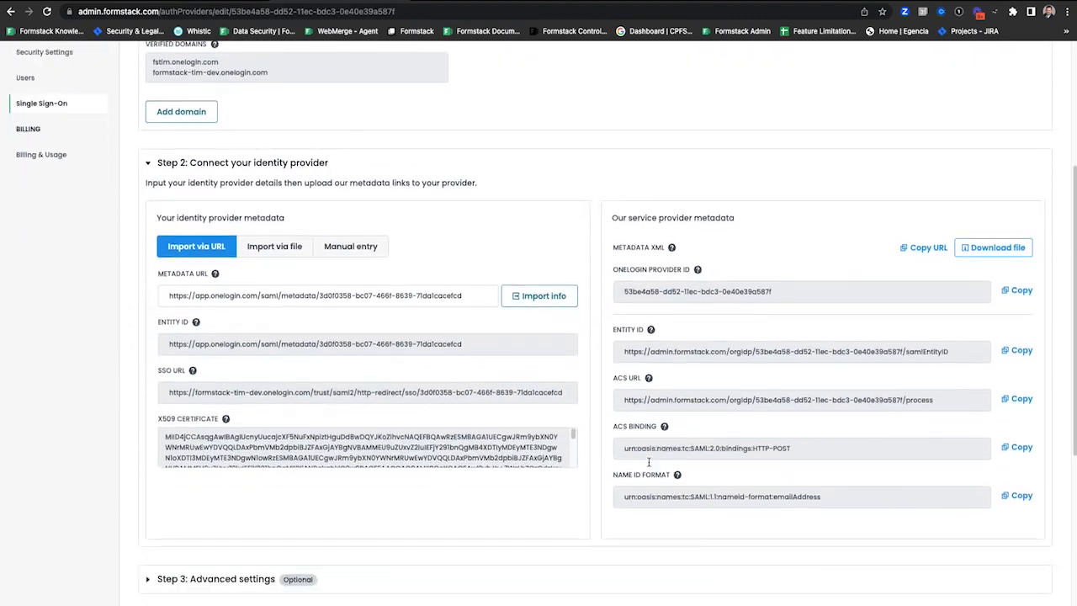
click(555, 372)
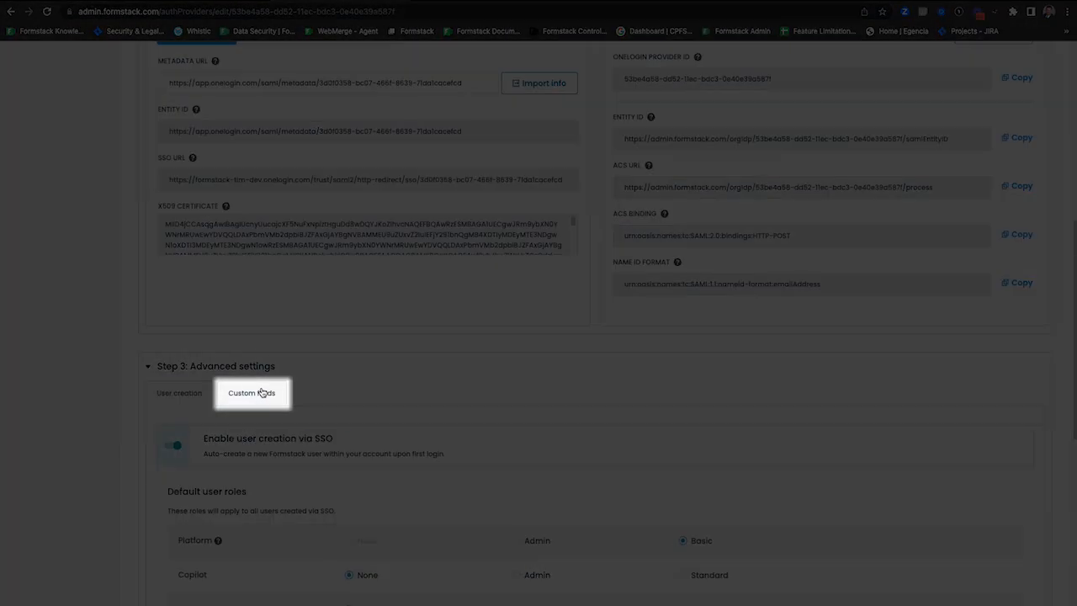
click(262, 393)
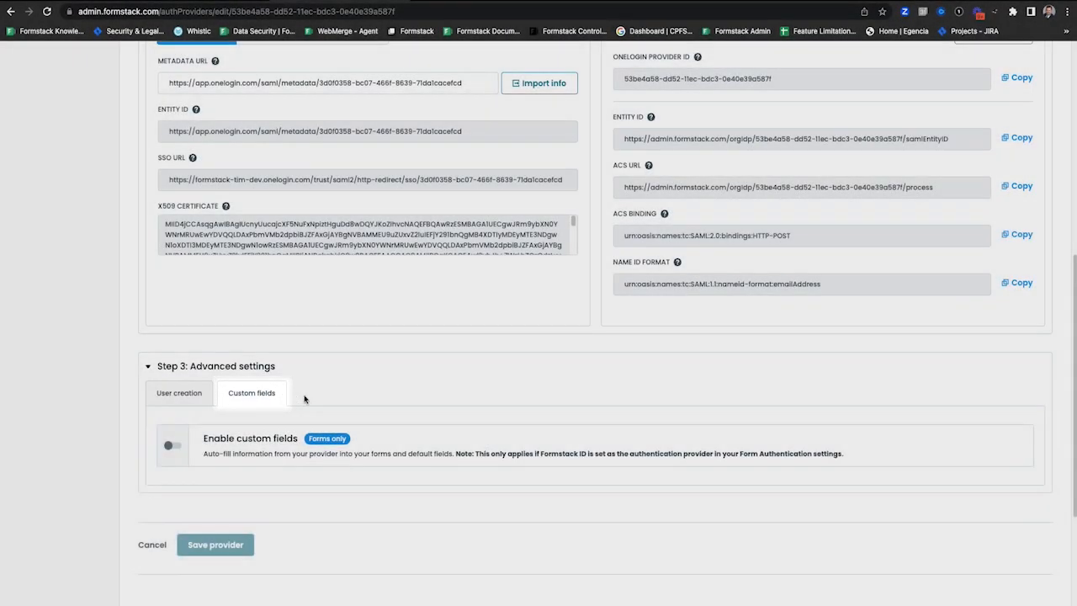
Step: Enable custom fields for the provider, add two more blank custom field rows, and view the help for the field key and label
scroll(440, 420, down, 1)
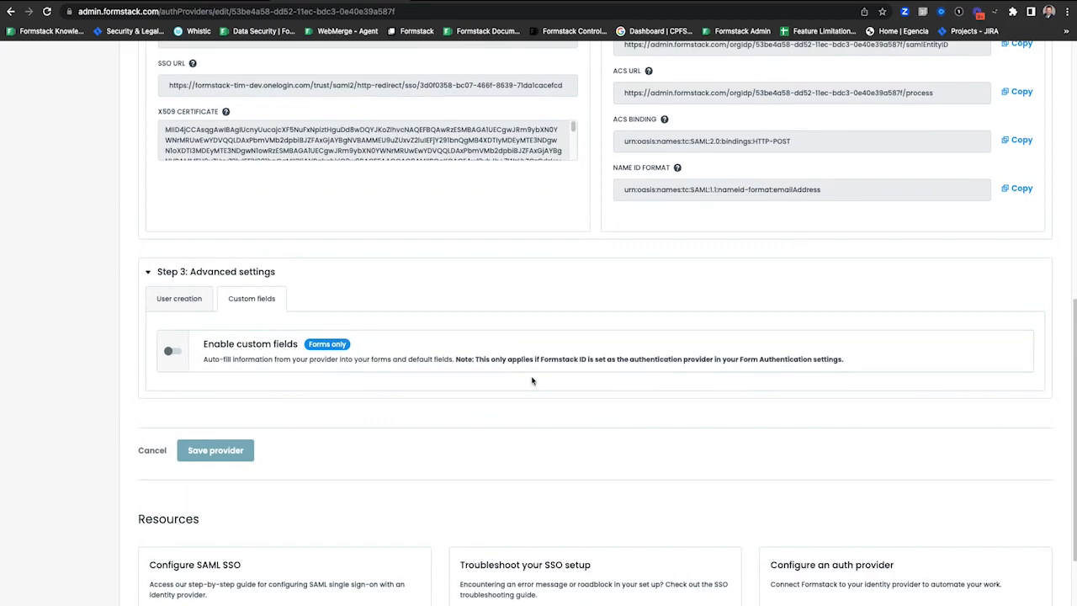
click(171, 352)
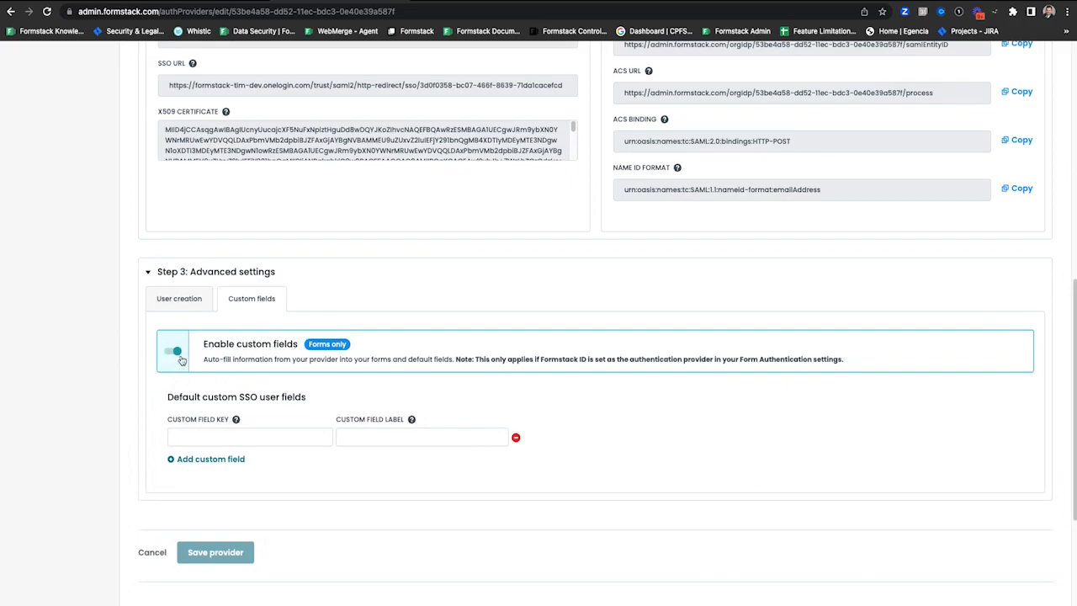
click(226, 460)
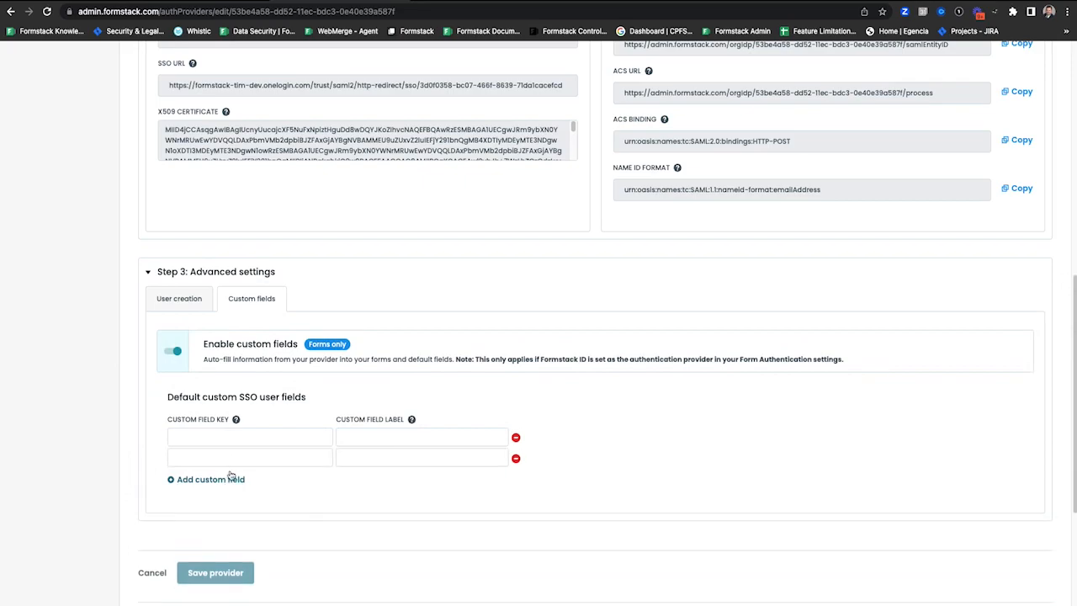
click(233, 480)
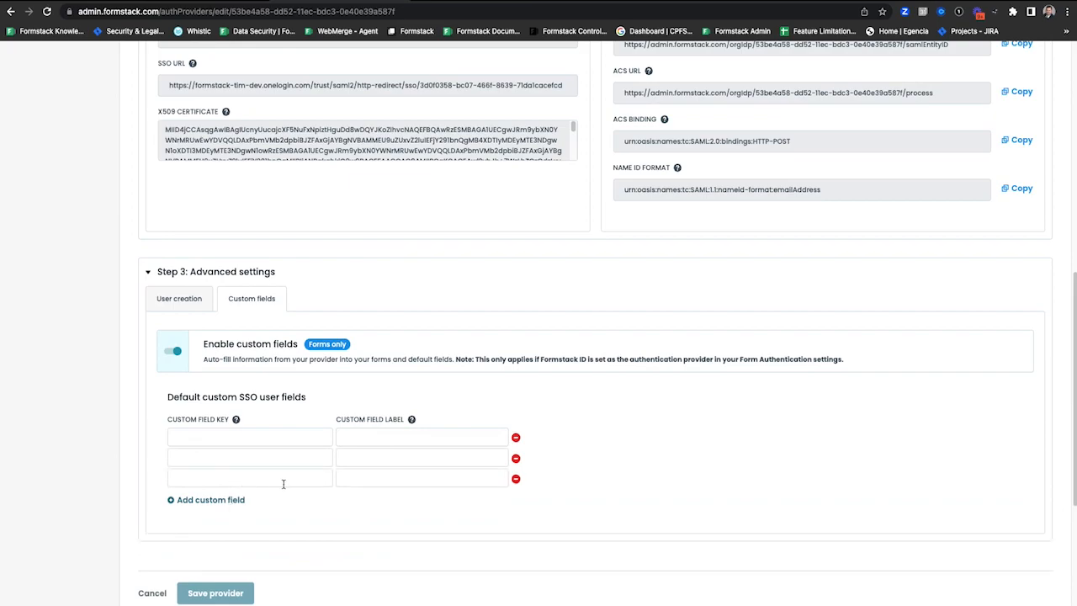
mouse_move(236, 420)
mouse_move(412, 420)
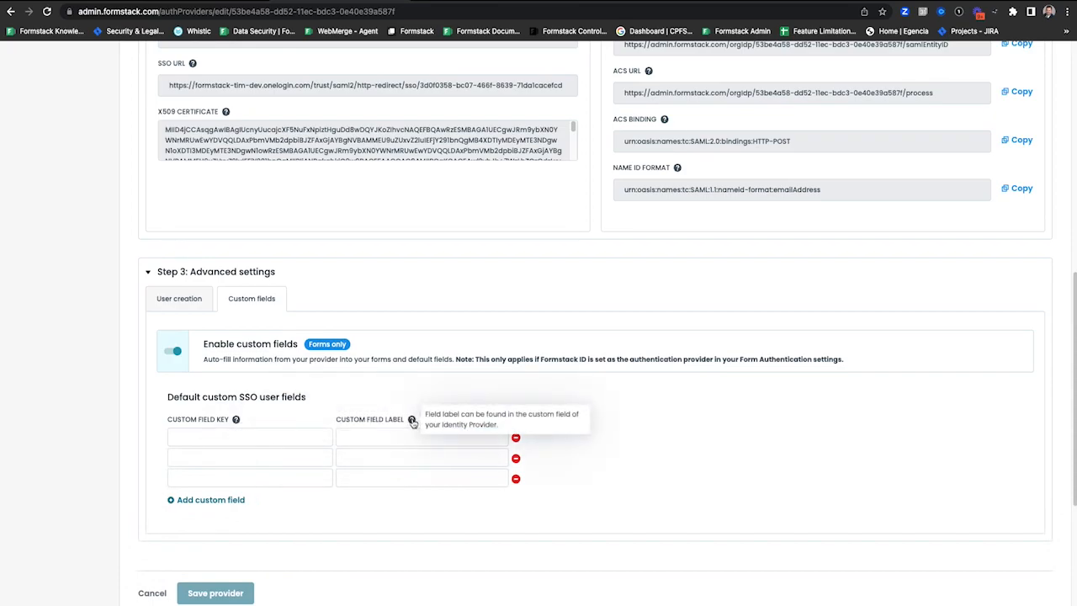